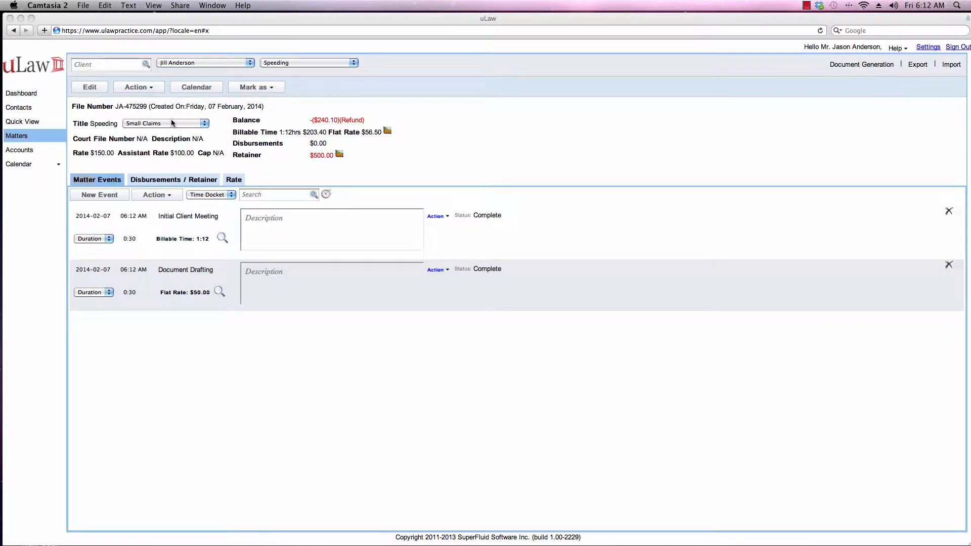
Step: Generate a complete invoice for the Speeding matter: $230.00 plus 13% tax, $259.90 total
{"action": "left_click", "coordinate": [174, 181]}
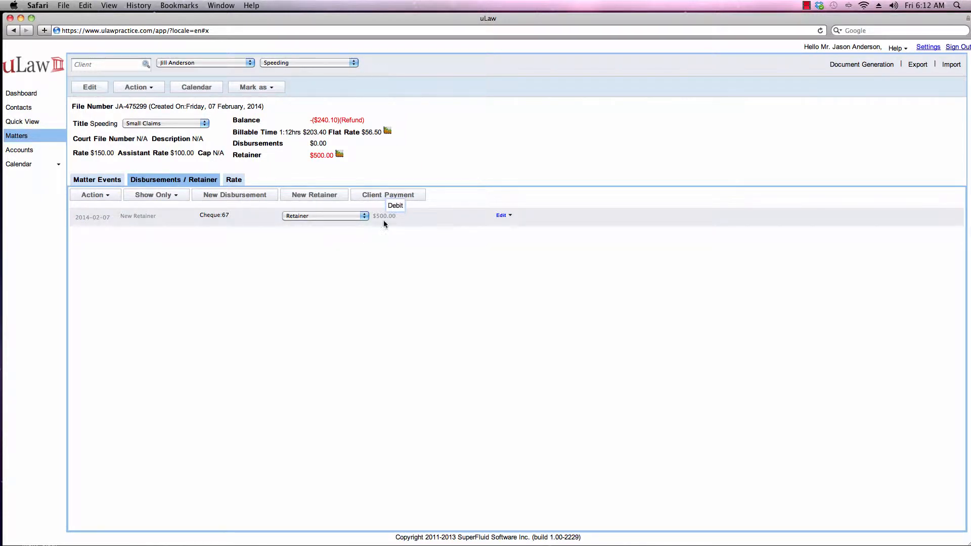
{"action": "left_click", "coordinate": [104, 181]}
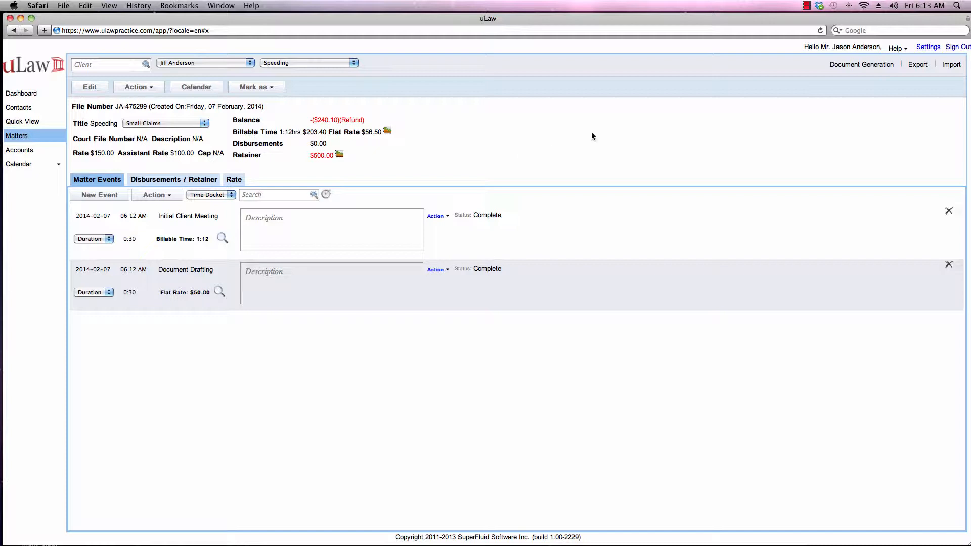
{"action": "left_click", "coordinate": [845, 66]}
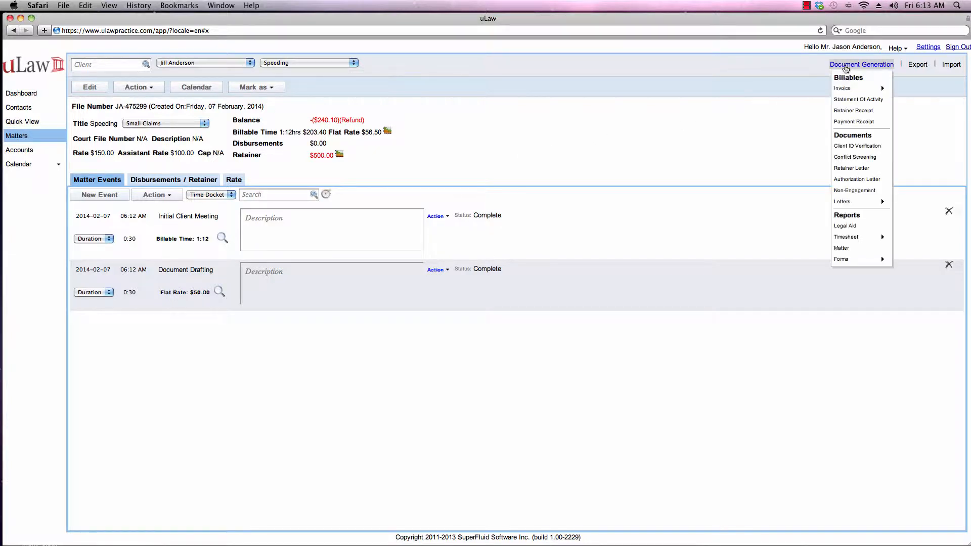
{"action": "mouse_move", "coordinate": [860, 89]}
{"action": "left_click", "coordinate": [910, 90]}
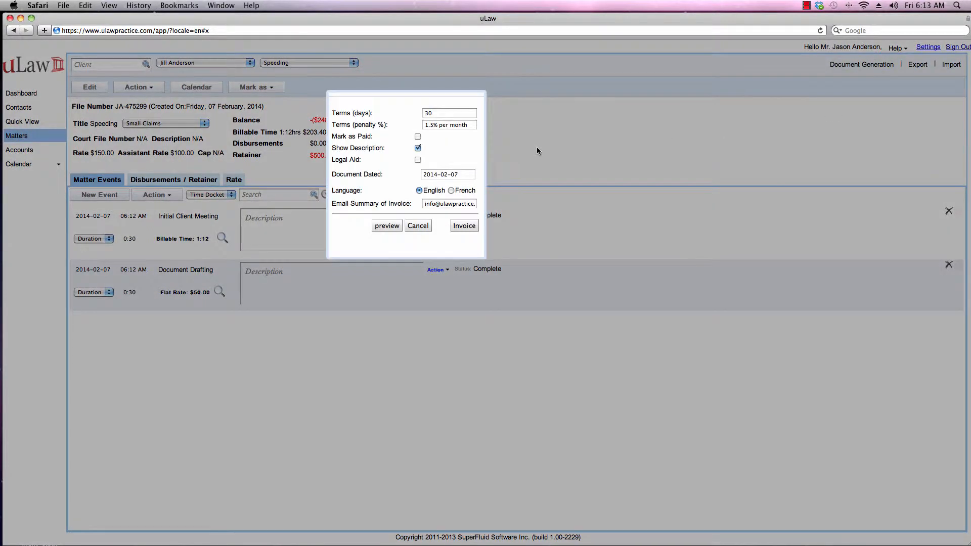
{"action": "left_click", "coordinate": [460, 227]}
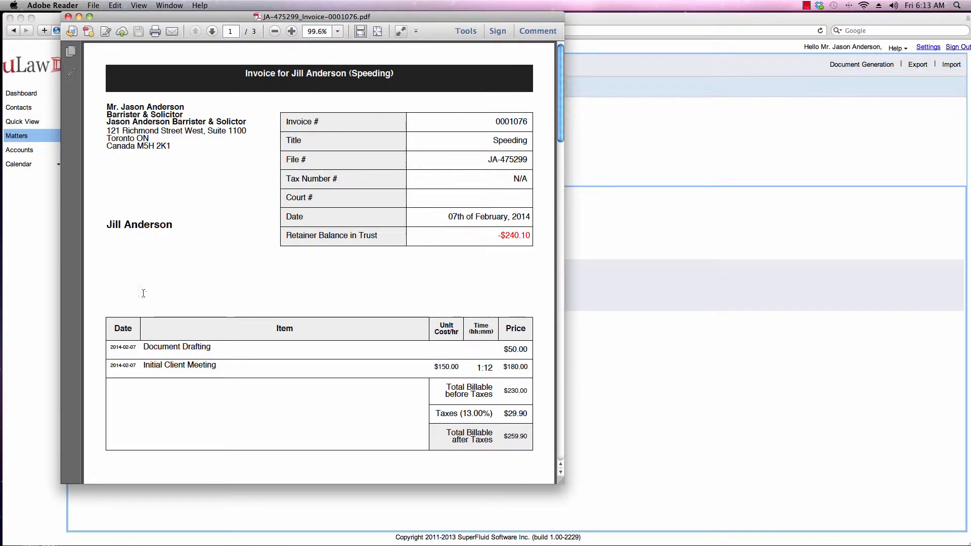
{"action": "left_click_drag", "start_coordinate": [143, 347], "coordinate": [241, 347]}
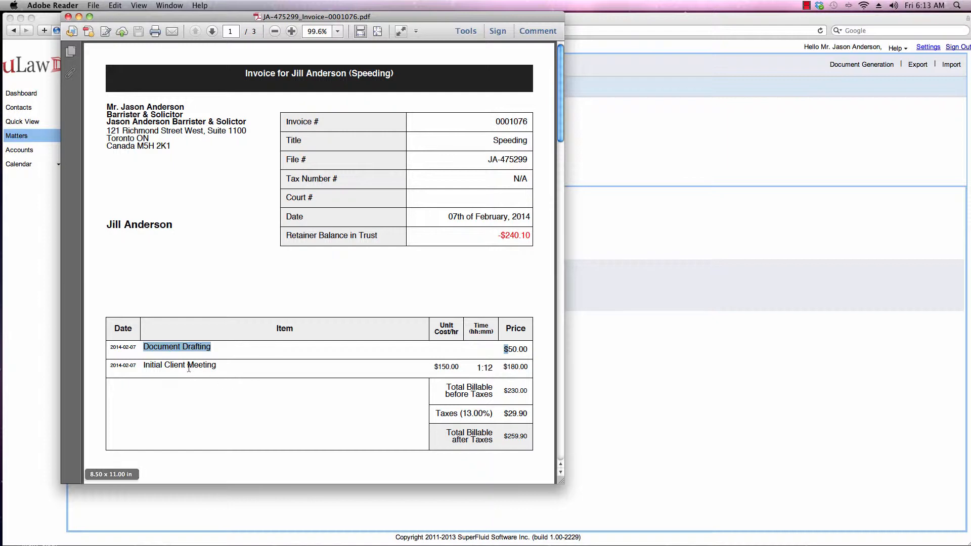
{"action": "left_click_drag", "start_coordinate": [189, 367], "coordinate": [235, 369]}
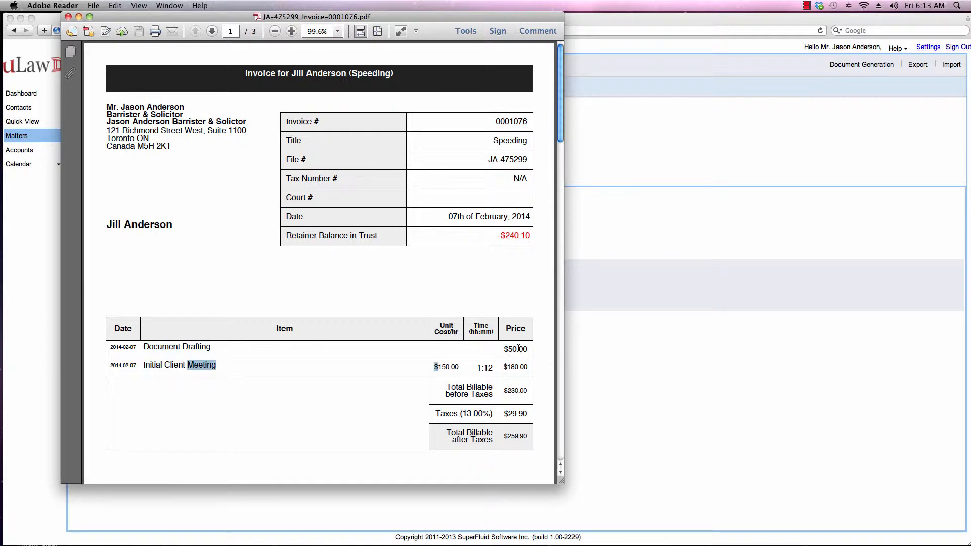
{"action": "scroll", "coordinate": [518, 348], "scroll_direction": "down", "scroll_amount": 2}
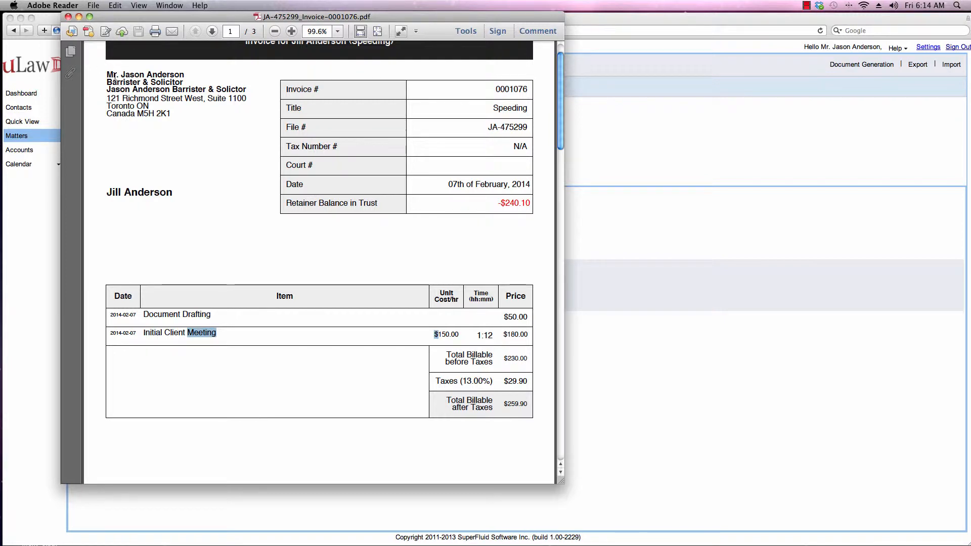
{"action": "scroll", "coordinate": [108, 56], "scroll_direction": "up", "scroll_amount": 2}
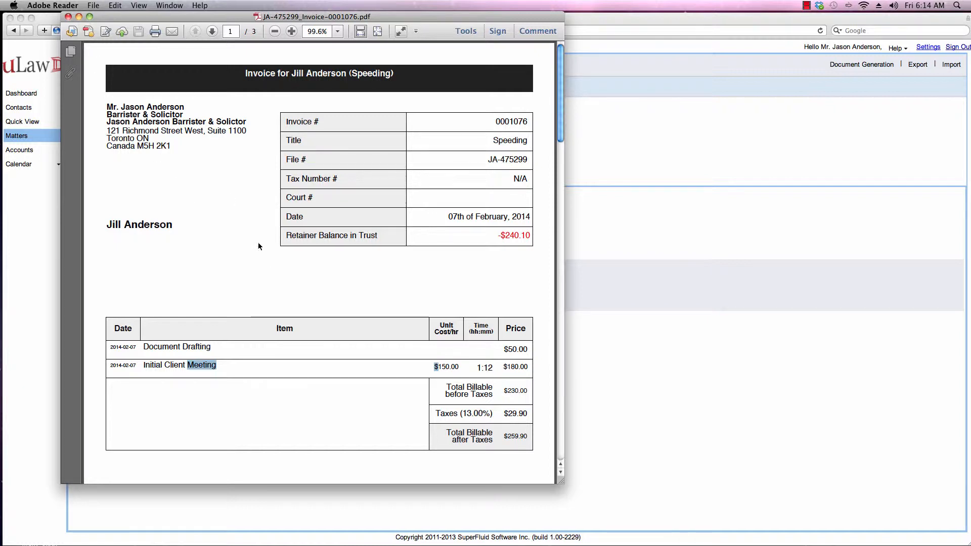
Step: From the Pooled Trust Account ledger, start a Trust Invoice/Payment Transfer
{"action": "left_click", "coordinate": [39, 17]}
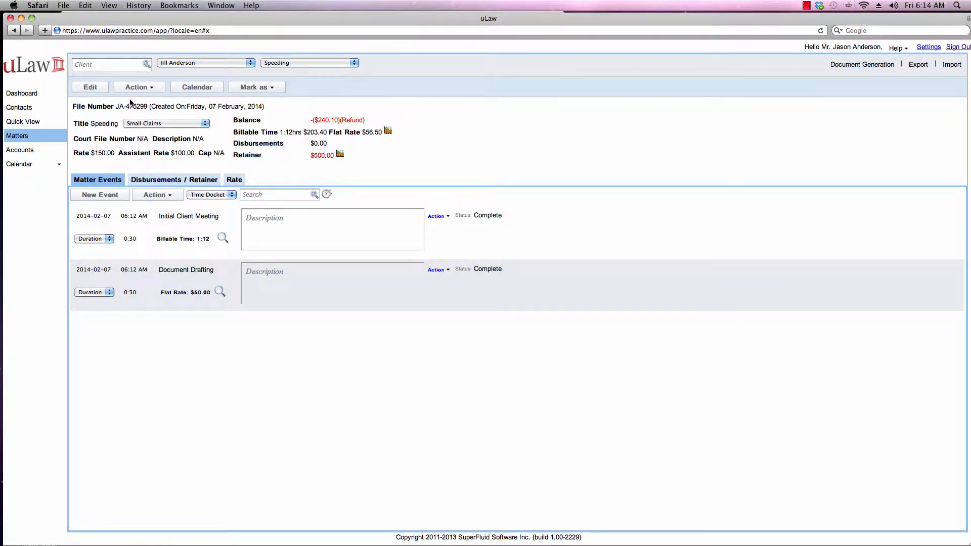
{"action": "left_click", "coordinate": [24, 152]}
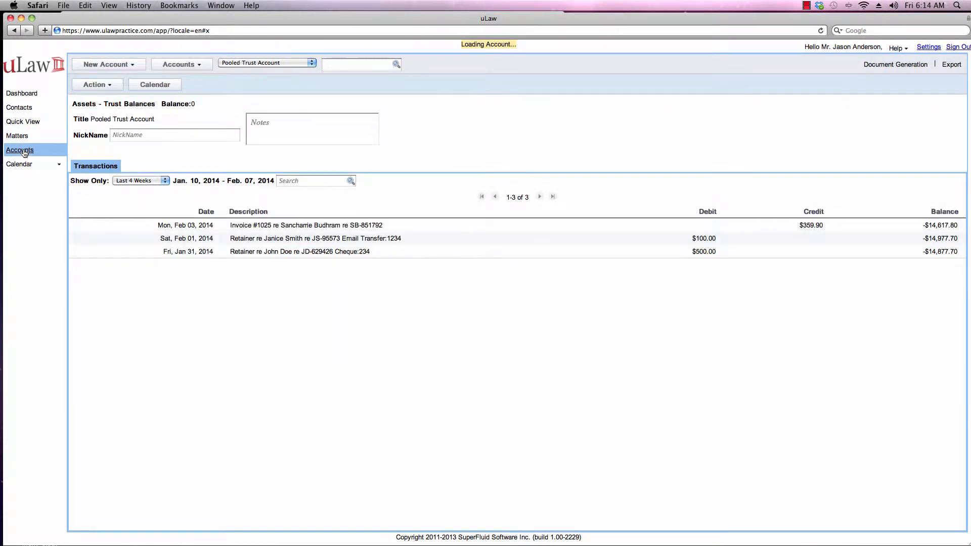
{"action": "left_click", "coordinate": [107, 86]}
{"action": "mouse_move", "coordinate": [109, 99]}
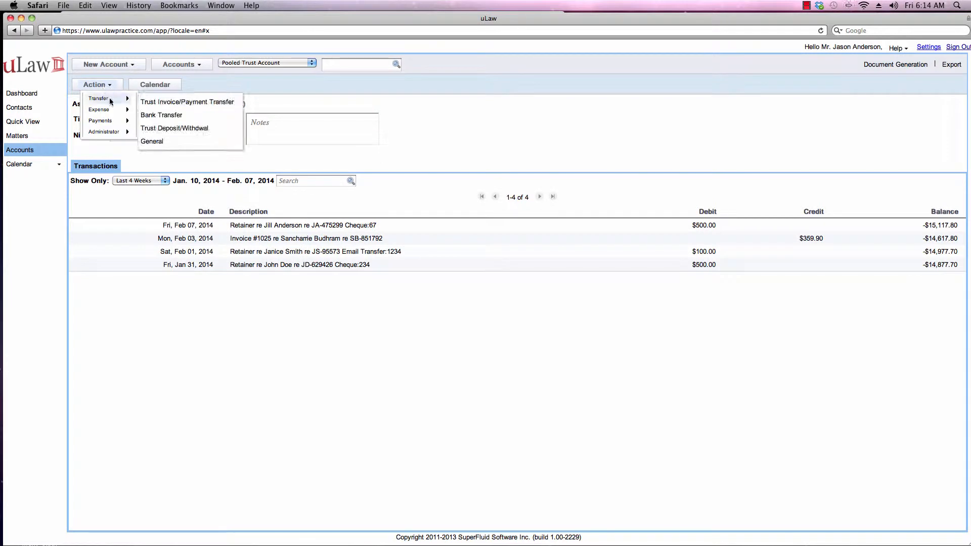
{"action": "left_click", "coordinate": [167, 103]}
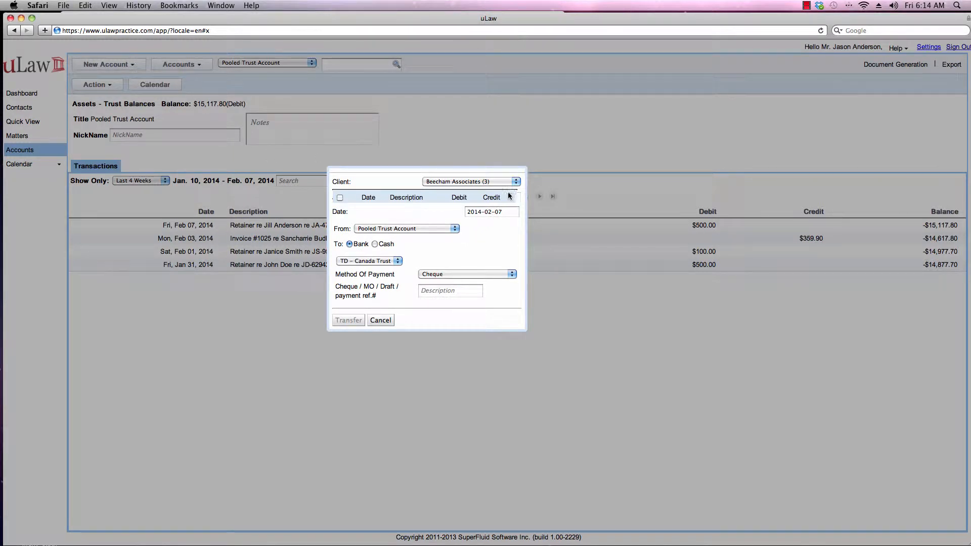
Step: Choose the invoiced Speeding client so the form lists unpaid Invoice #1076 for $259.90
{"action": "left_click", "coordinate": [488, 183]}
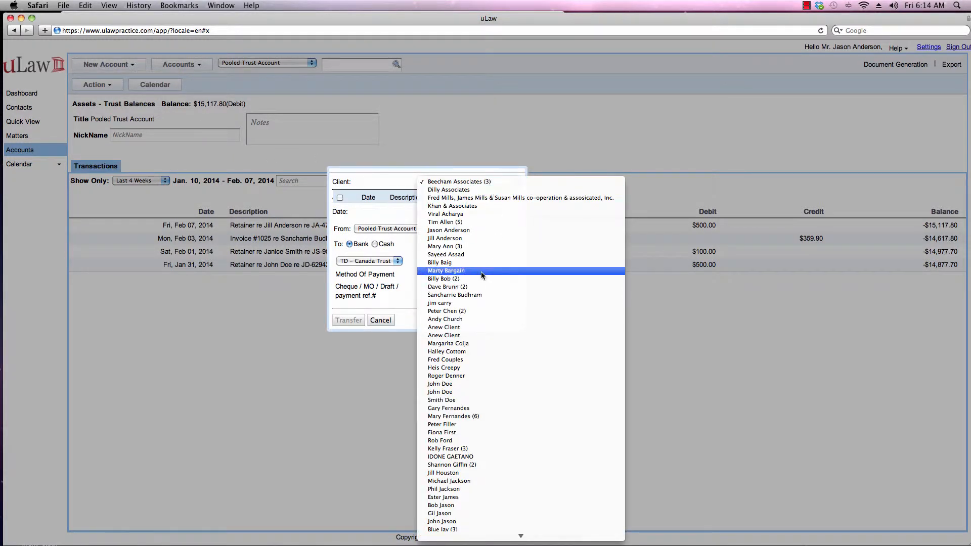
{"action": "scroll", "coordinate": [482, 304], "scroll_direction": "down", "scroll_amount": 3}
{"action": "scroll", "coordinate": [482, 305], "scroll_direction": "down", "scroll_amount": 5}
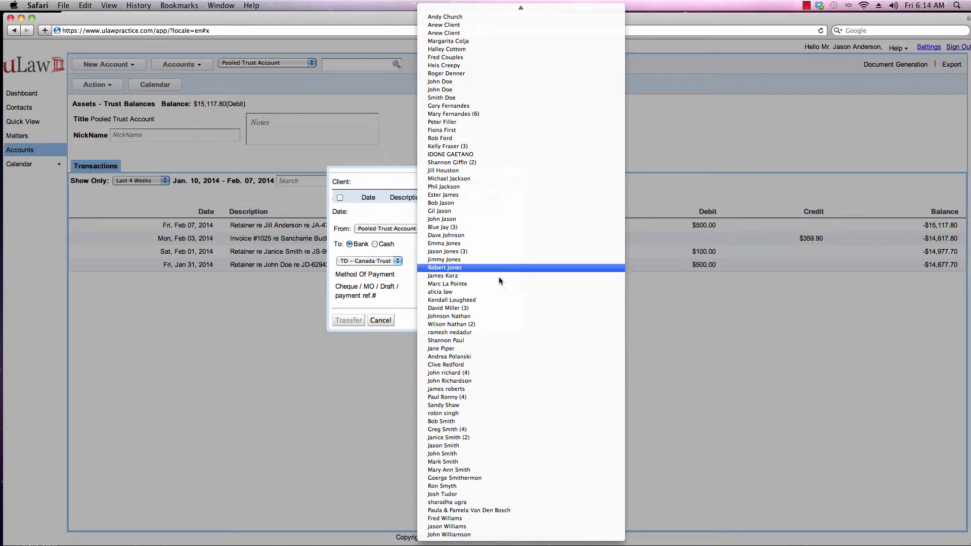
{"action": "scroll", "coordinate": [498, 179], "scroll_direction": "up", "scroll_amount": 3}
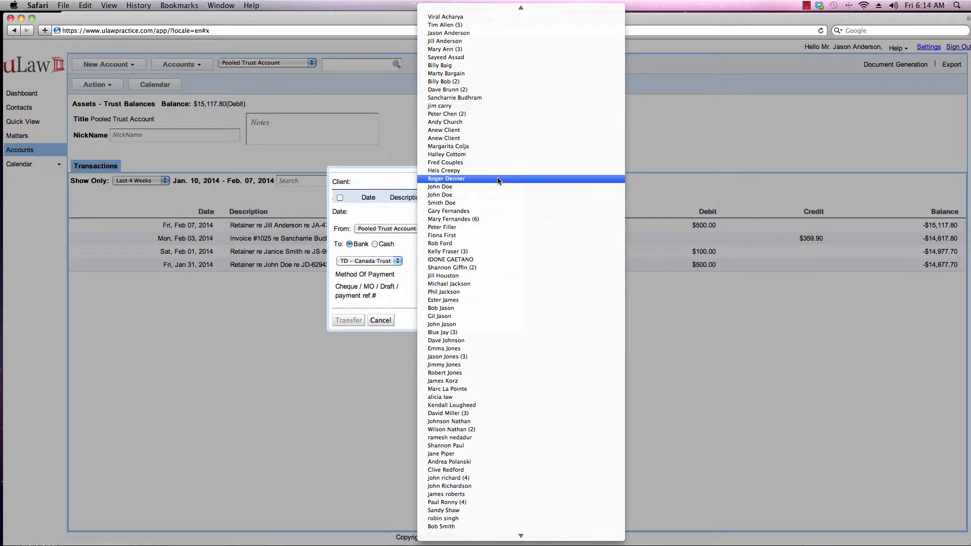
{"action": "scroll", "coordinate": [498, 180], "scroll_direction": "up", "scroll_amount": 2}
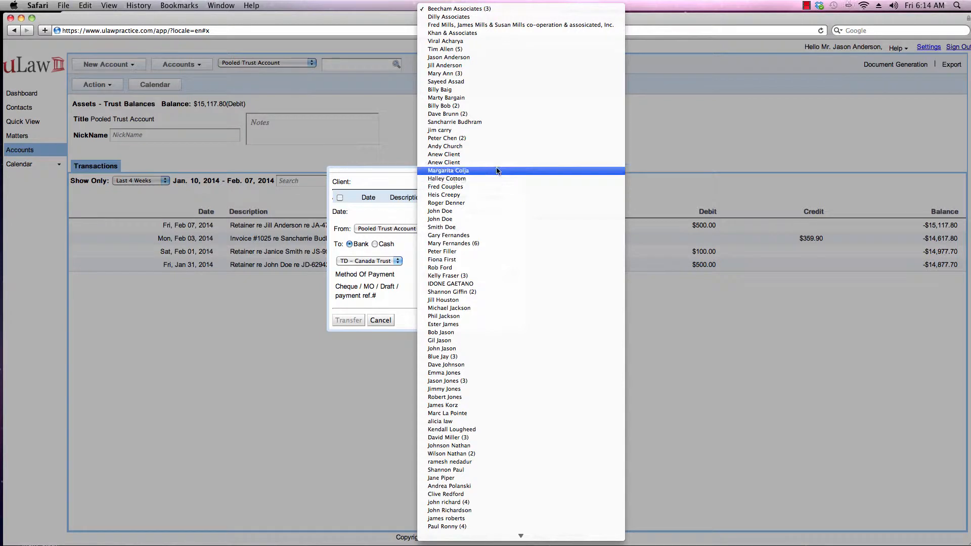
{"action": "left_click", "coordinate": [488, 65]}
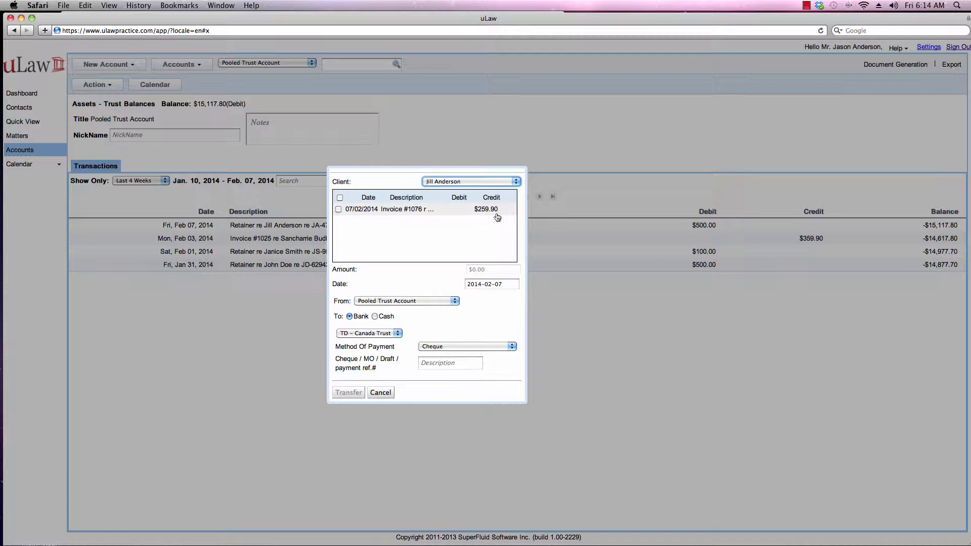
Step: Pay invoice #1076 ($259.90) from trust to CIBC by electronic fund transfer, reference E0004
{"action": "left_click", "coordinate": [338, 209]}
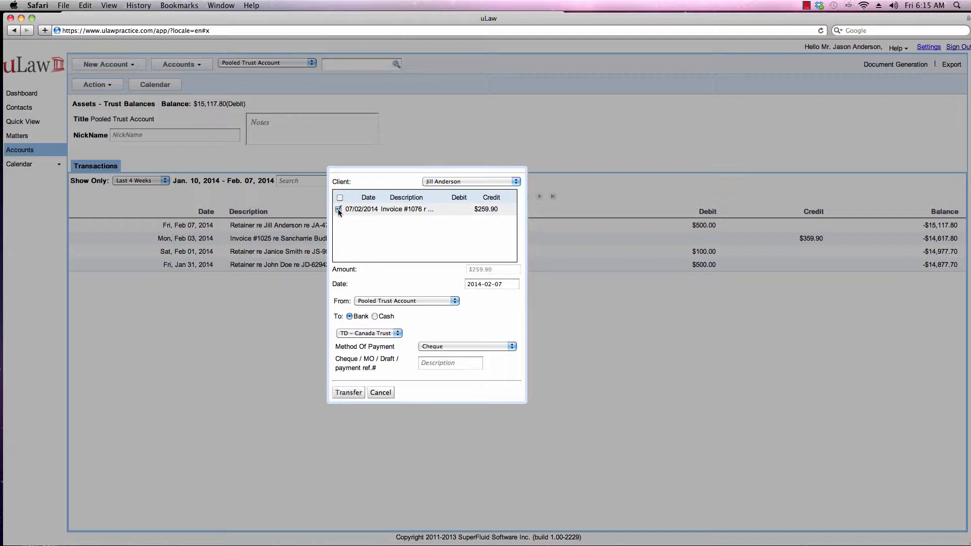
{"action": "left_click", "coordinate": [383, 334]}
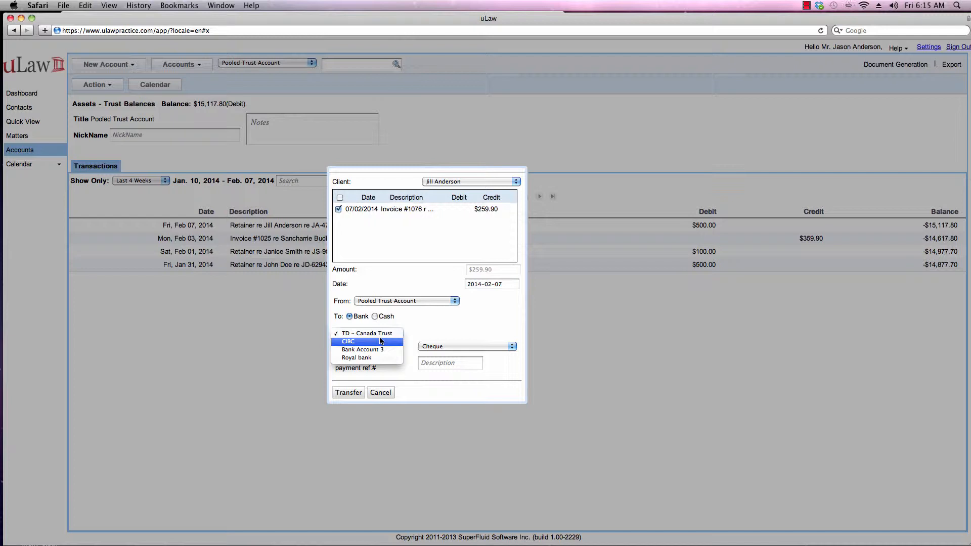
{"action": "left_click", "coordinate": [380, 341]}
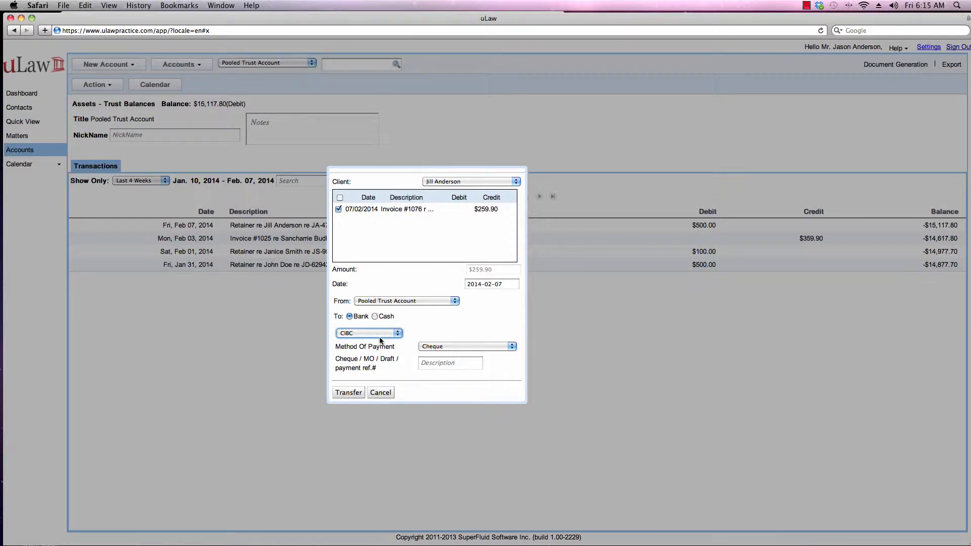
{"action": "left_click", "coordinate": [445, 349]}
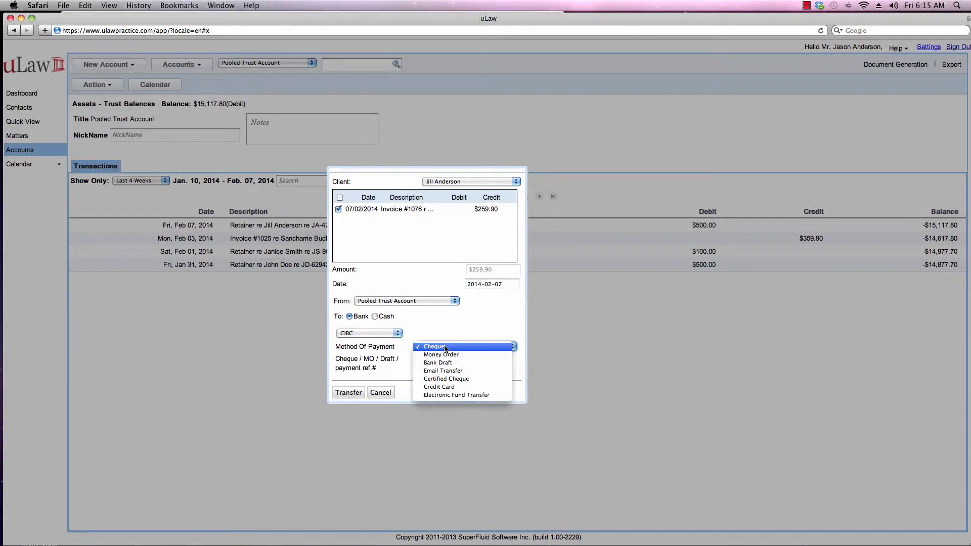
{"action": "left_click", "coordinate": [461, 395]}
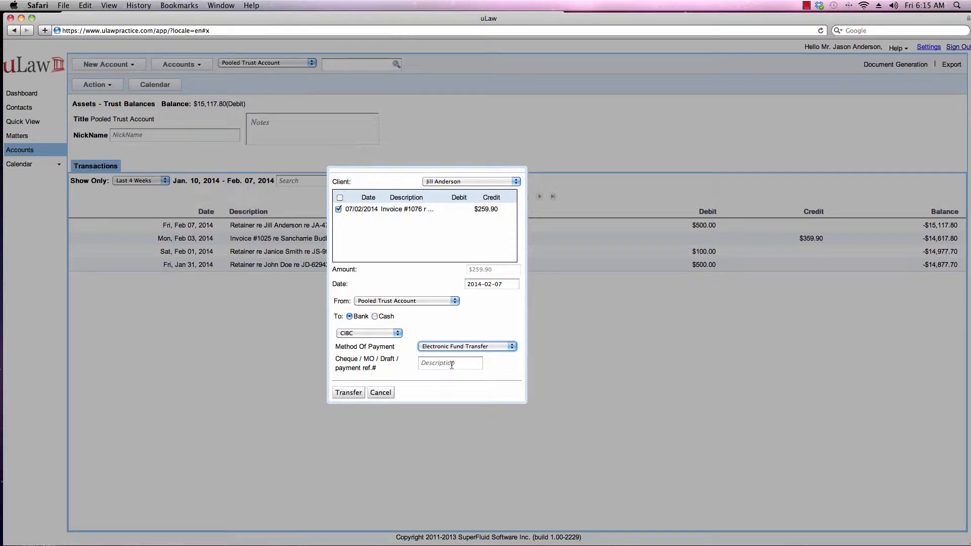
{"action": "left_click", "coordinate": [451, 364]}
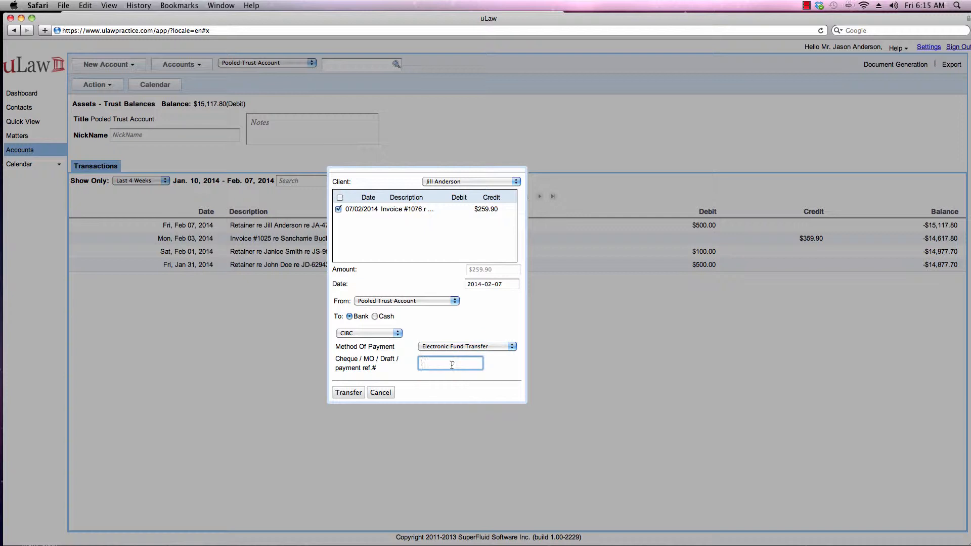
{"action": "type", "text": "E0004"}
{"action": "left_click", "coordinate": [354, 393]}
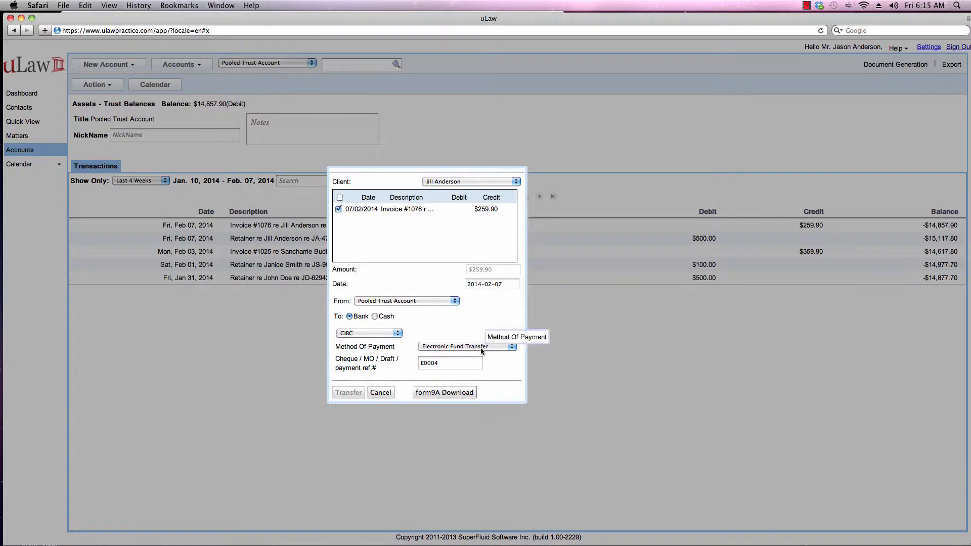
{"action": "left_click", "coordinate": [455, 394]}
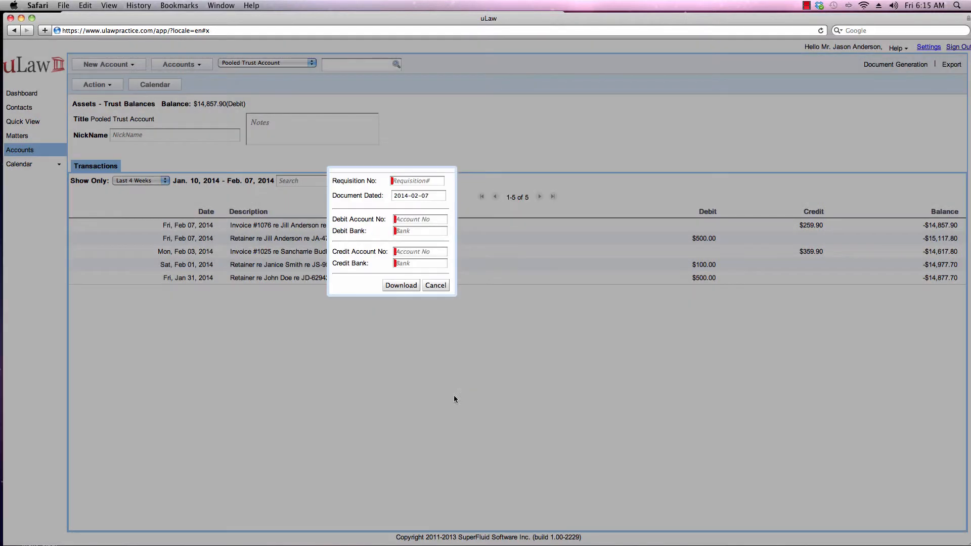
{"action": "left_click", "coordinate": [401, 180]}
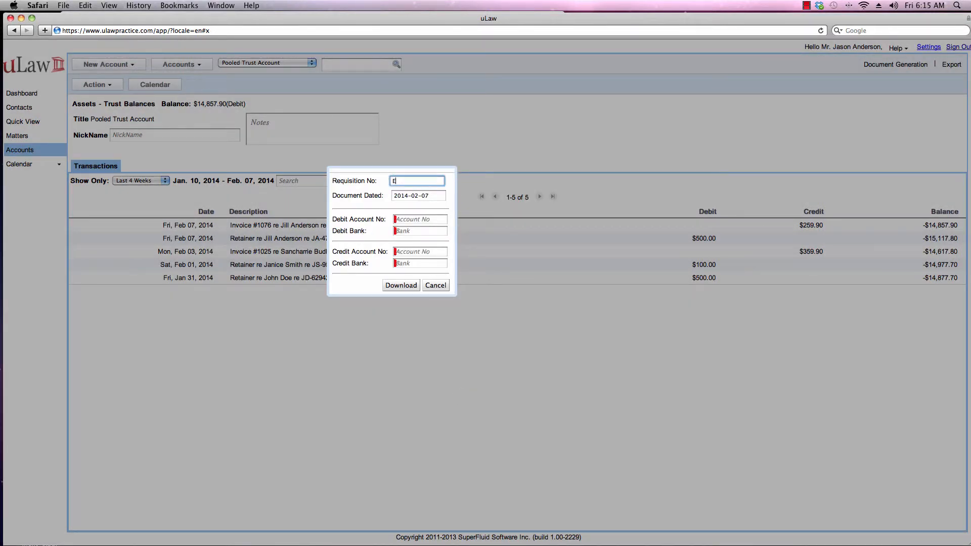
{"action": "type", "text": "E0004"}
{"action": "key", "text": "Tab"}
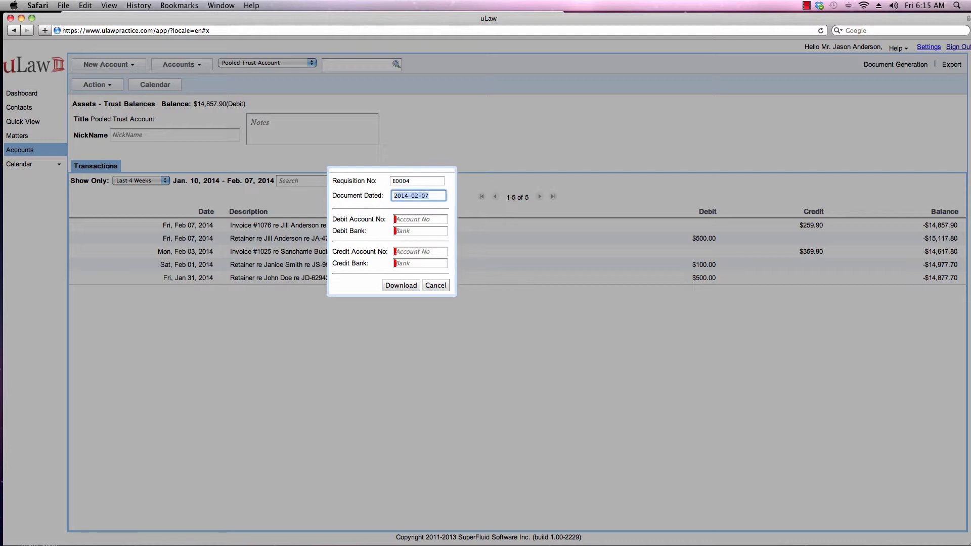
{"action": "key", "text": "Tab"}
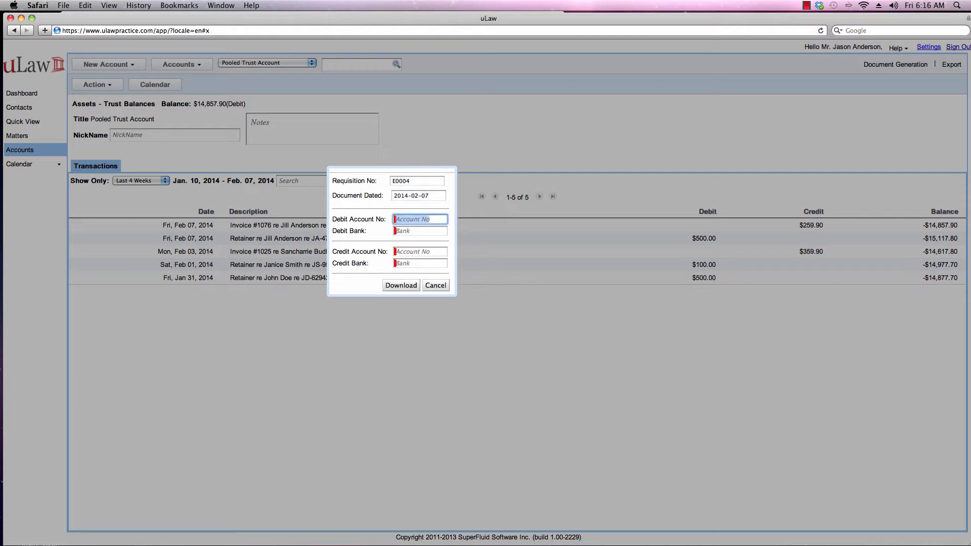
{"action": "type", "text": "CIBC"}
{"action": "type", "text": "1"}
{"action": "type", "text": "234-567"}
{"action": "key", "text": "Tab"}
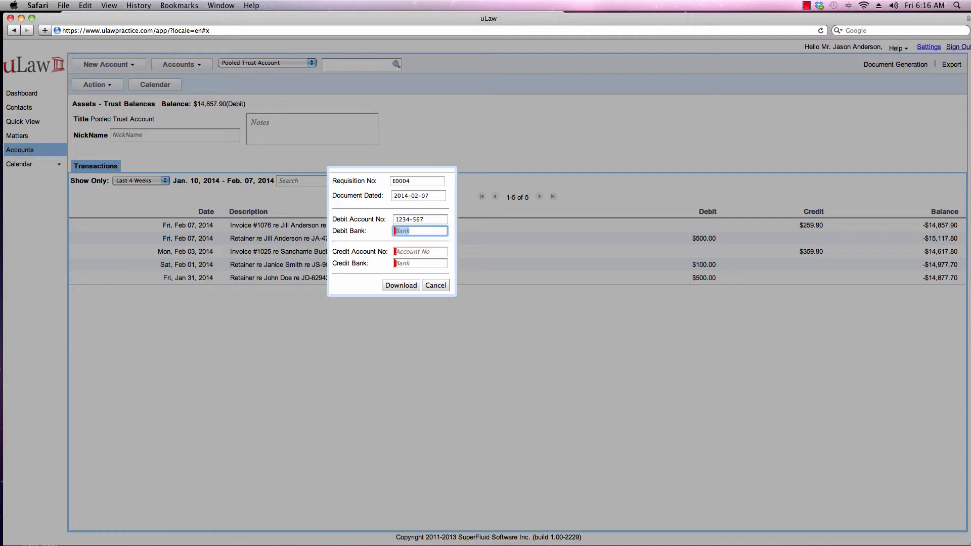
{"action": "type", "text": "CIBC"}
{"action": "key", "text": "Tab"}
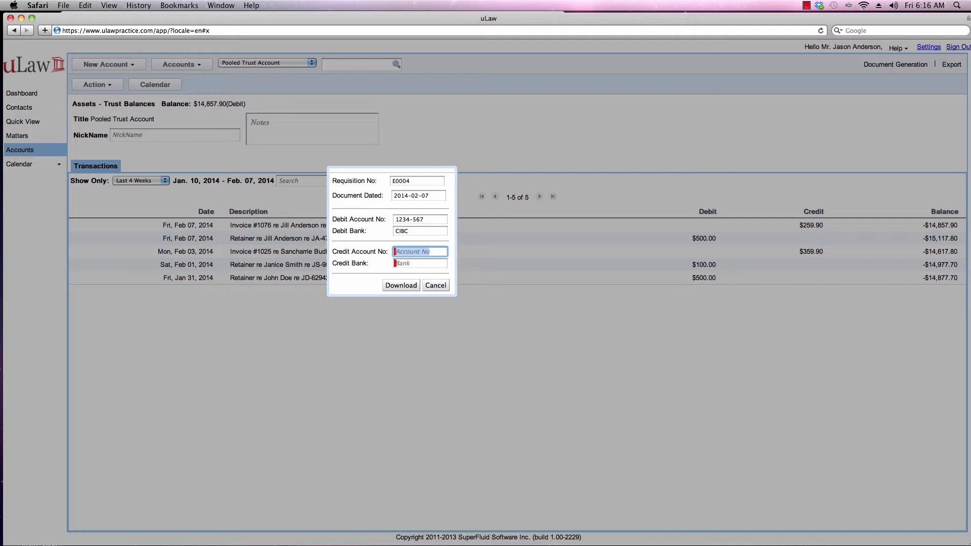
{"action": "key", "text": "Tab"}
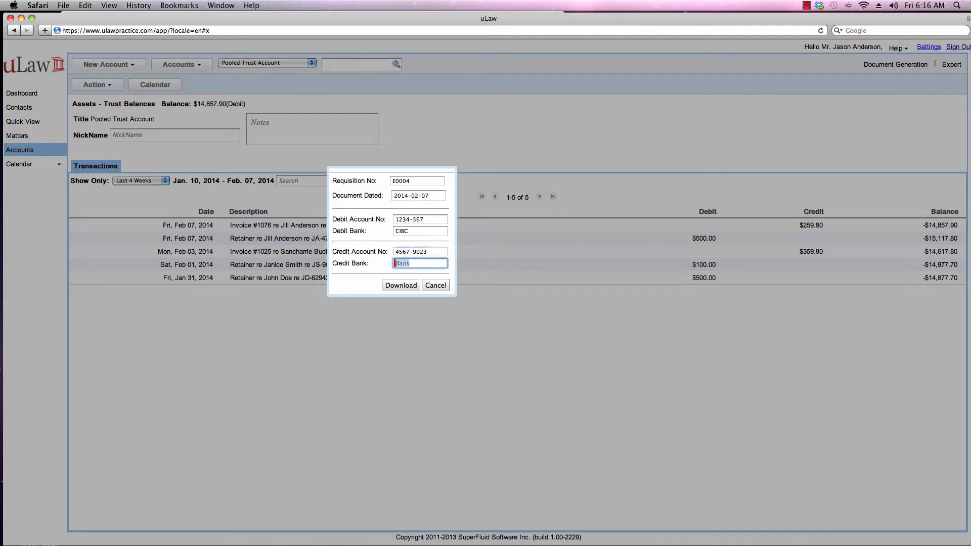
{"action": "type", "text": "CIBC"}
{"action": "left_click", "coordinate": [399, 285]}
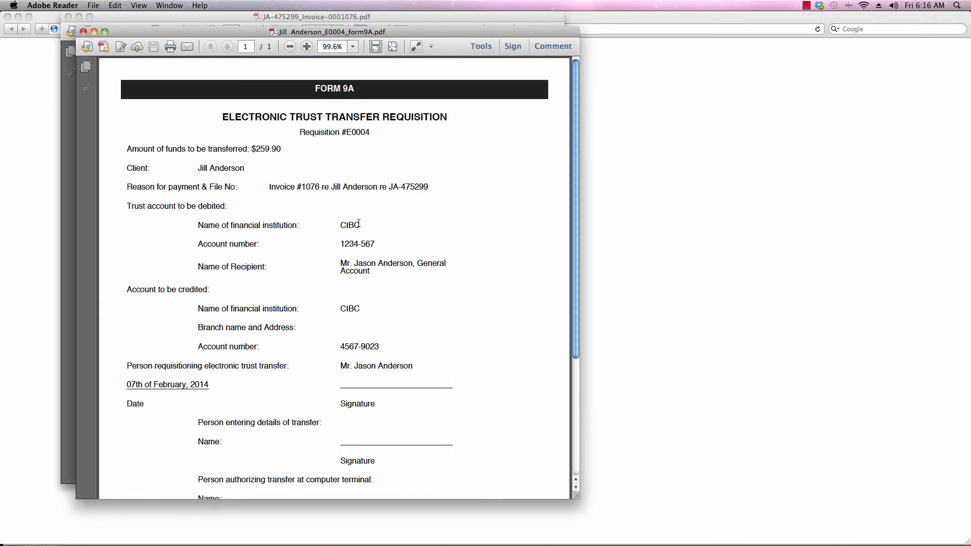
Step: Scroll through the Form 9A PDF to check requisition #E0004 for $259.90
{"action": "scroll", "coordinate": [358, 223], "scroll_direction": "down", "scroll_amount": 5}
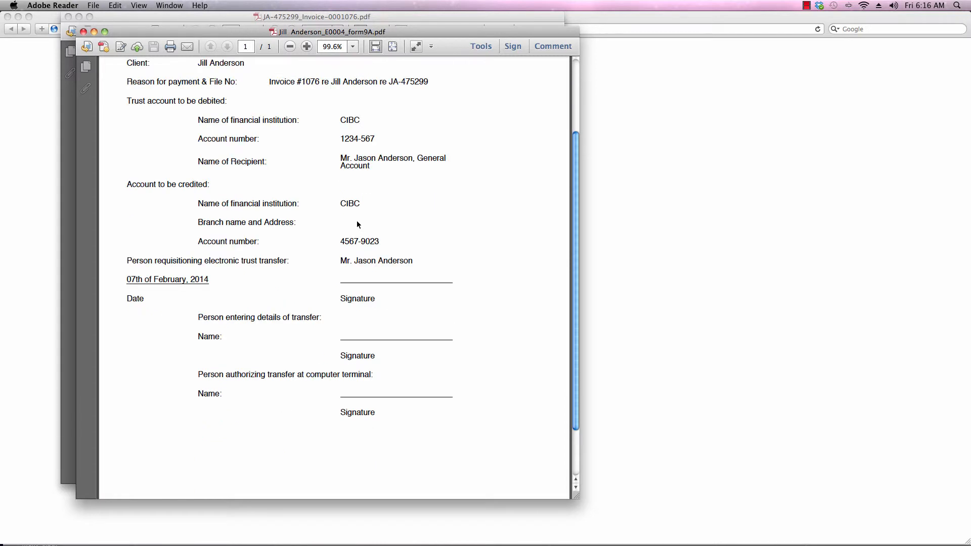
{"action": "scroll", "coordinate": [359, 224], "scroll_direction": "up", "scroll_amount": 5}
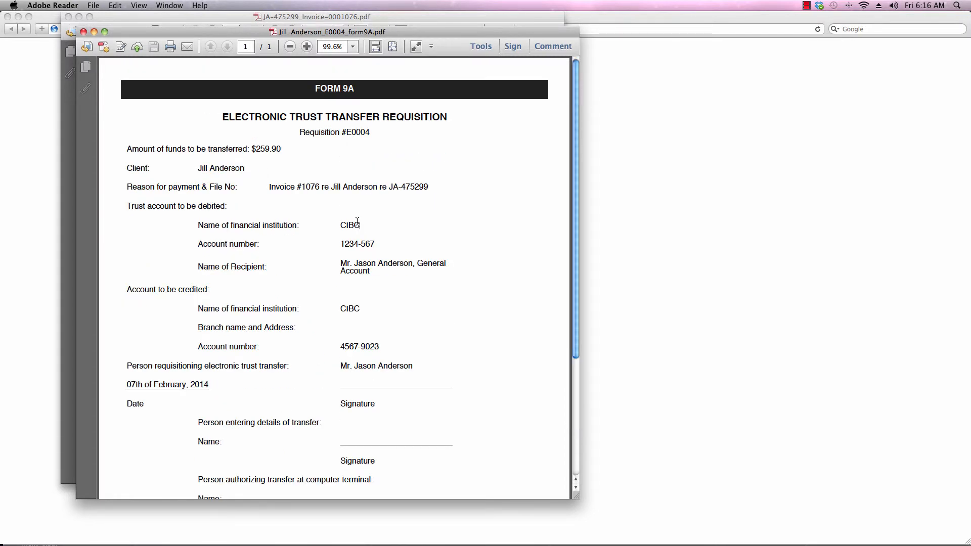
{"action": "scroll", "coordinate": [357, 222], "scroll_direction": "down", "scroll_amount": 8}
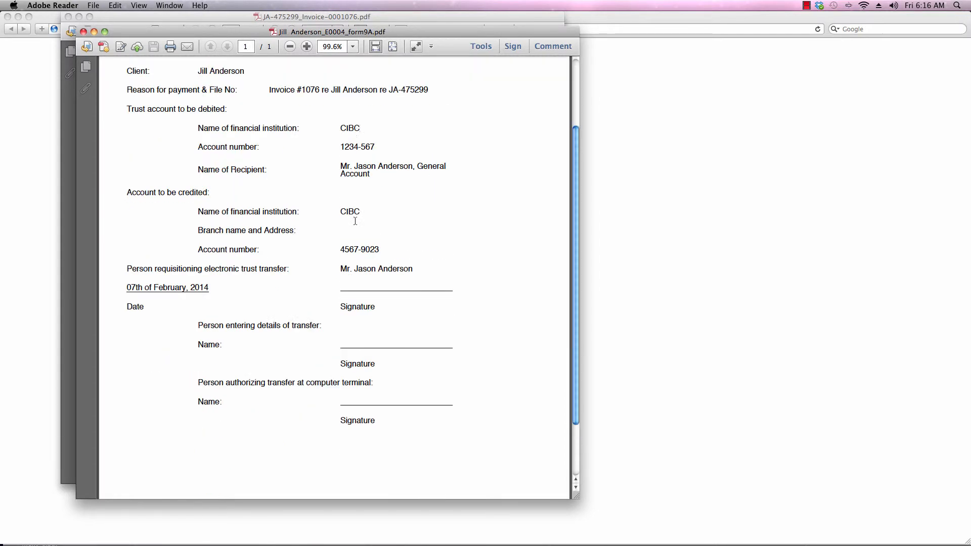
{"action": "scroll", "coordinate": [355, 221], "scroll_direction": "up", "scroll_amount": 8}
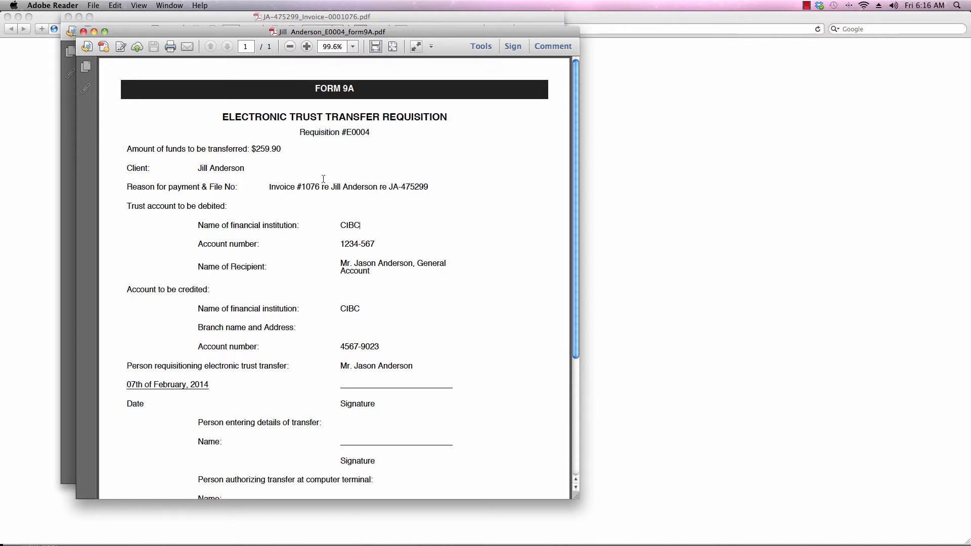
{"action": "scroll", "coordinate": [323, 179], "scroll_direction": "down", "scroll_amount": 3}
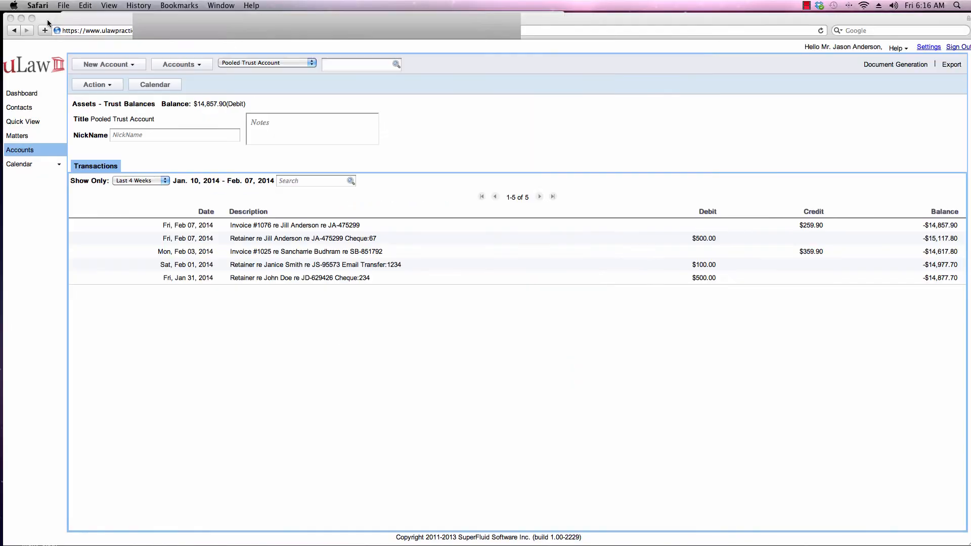
{"action": "left_click", "coordinate": [94, 85]}
{"action": "mouse_move", "coordinate": [103, 101]}
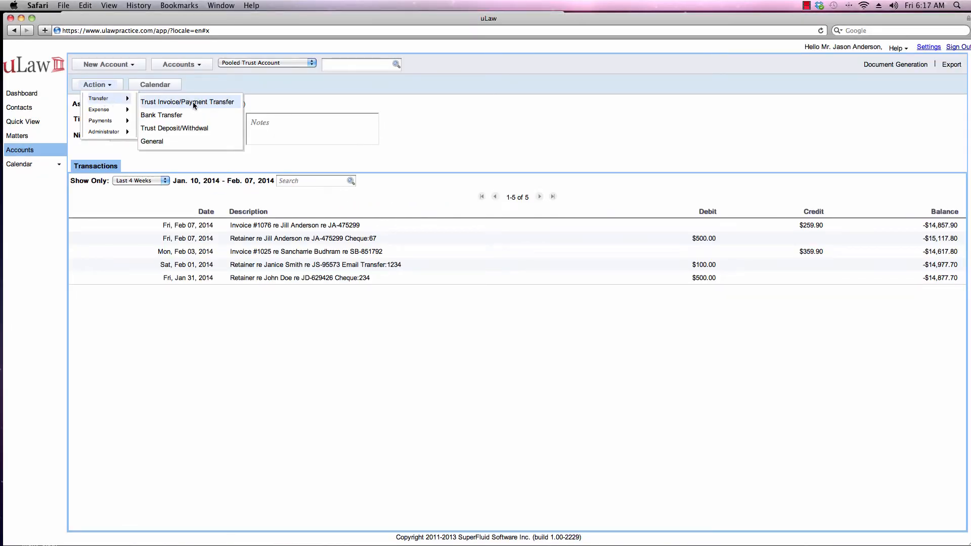
{"action": "left_click", "coordinate": [192, 102]}
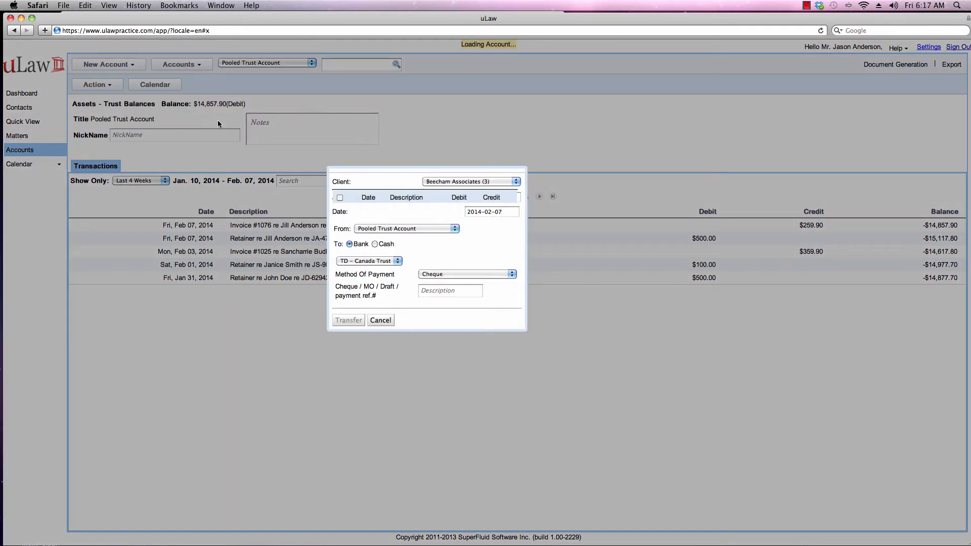
{"action": "left_click", "coordinate": [381, 321]}
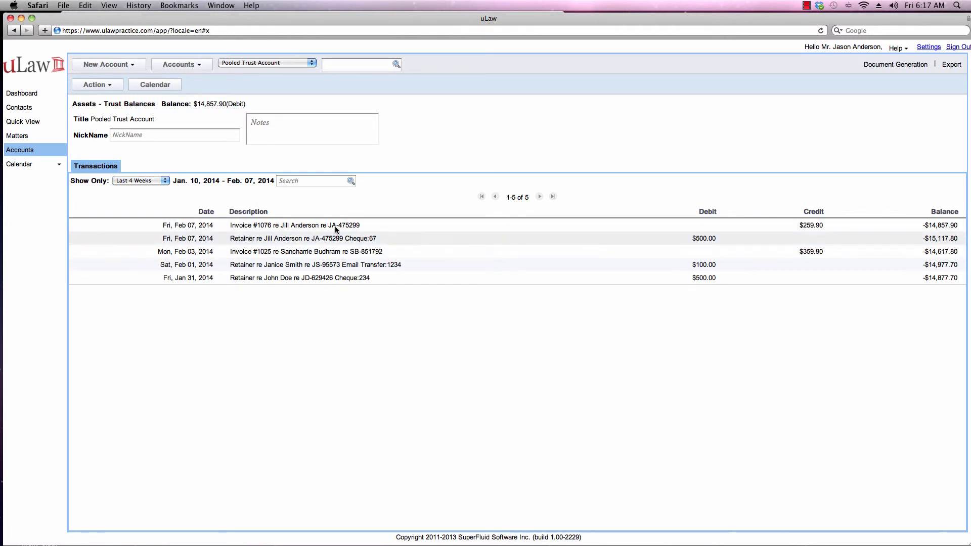
Step: Reopen the Form 9A requisition for the invoice #1076 transfer, ready to enter the requisition number
{"action": "left_click", "coordinate": [811, 225]}
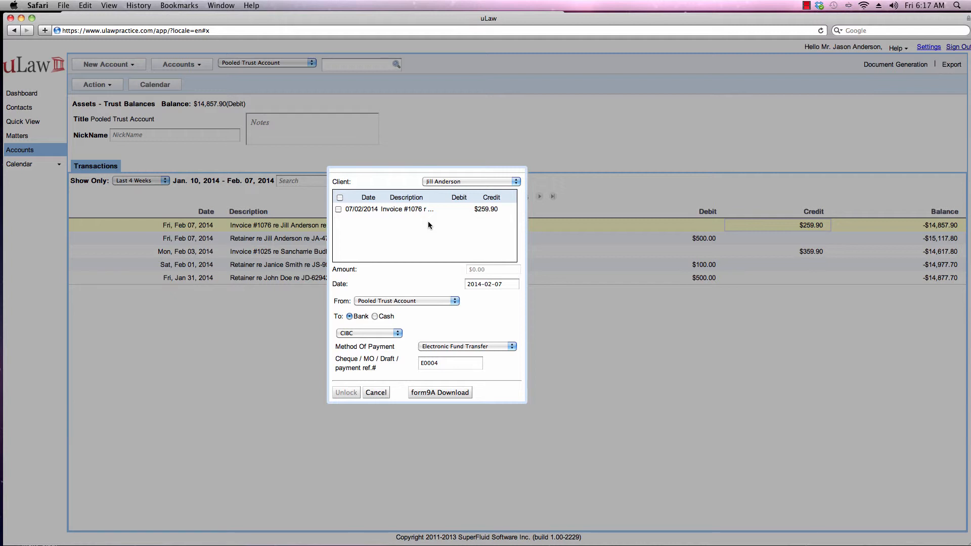
{"action": "left_click", "coordinate": [436, 393]}
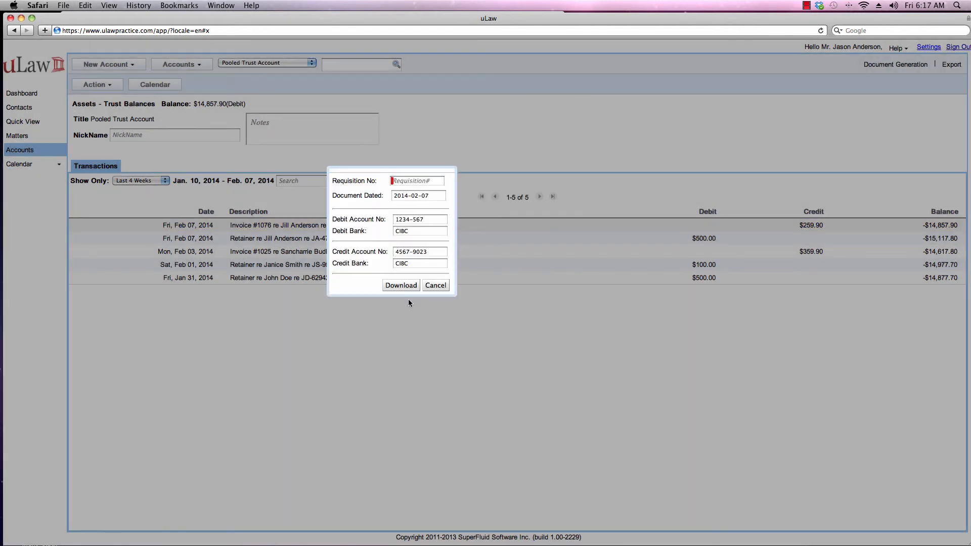
{"action": "left_click", "coordinate": [409, 182]}
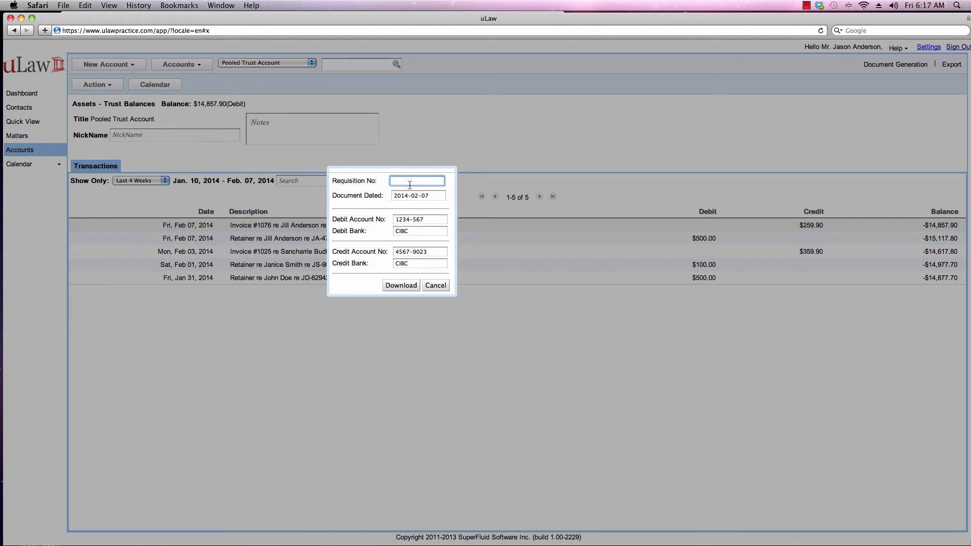